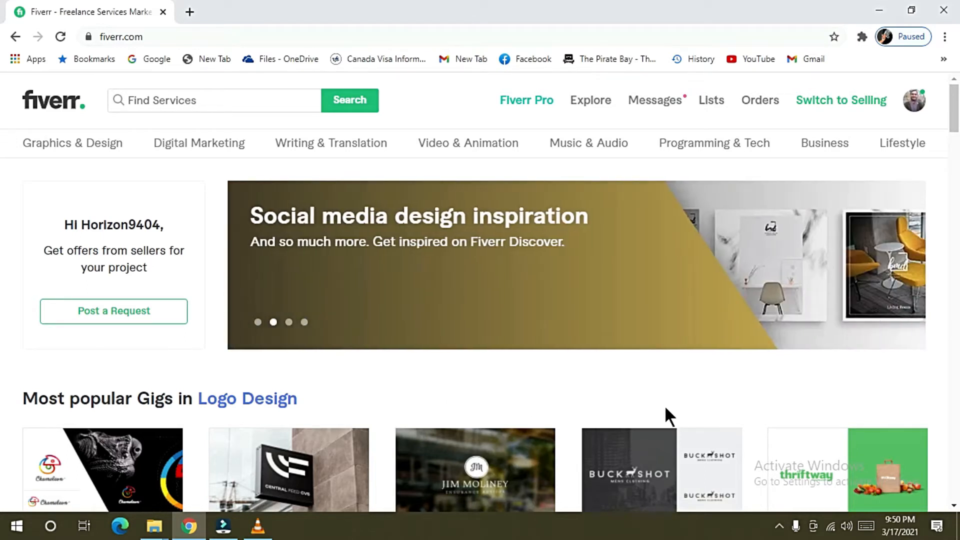
Step: Go to the seller dashboard and open the Buyer Requests page
scroll(665, 408, down, 3)
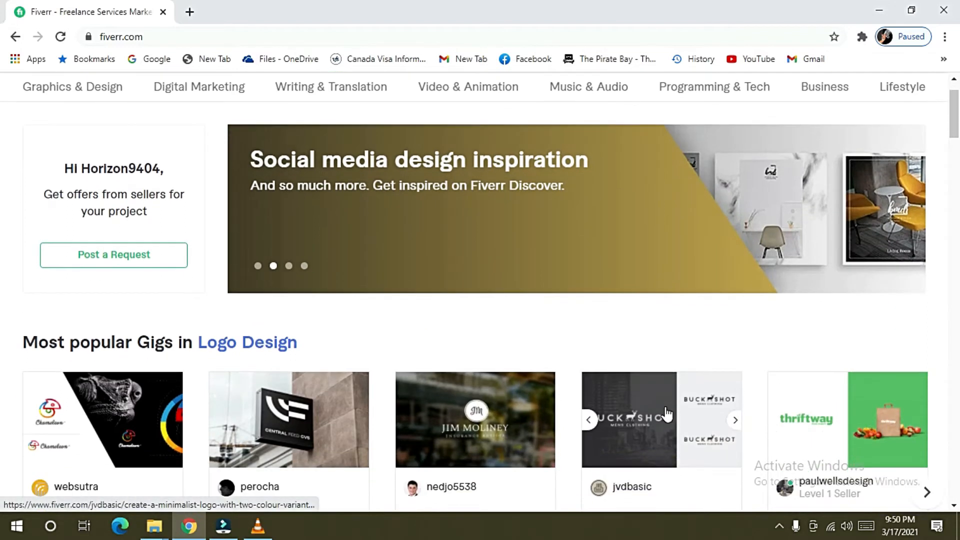
scroll(665, 409, down, 1)
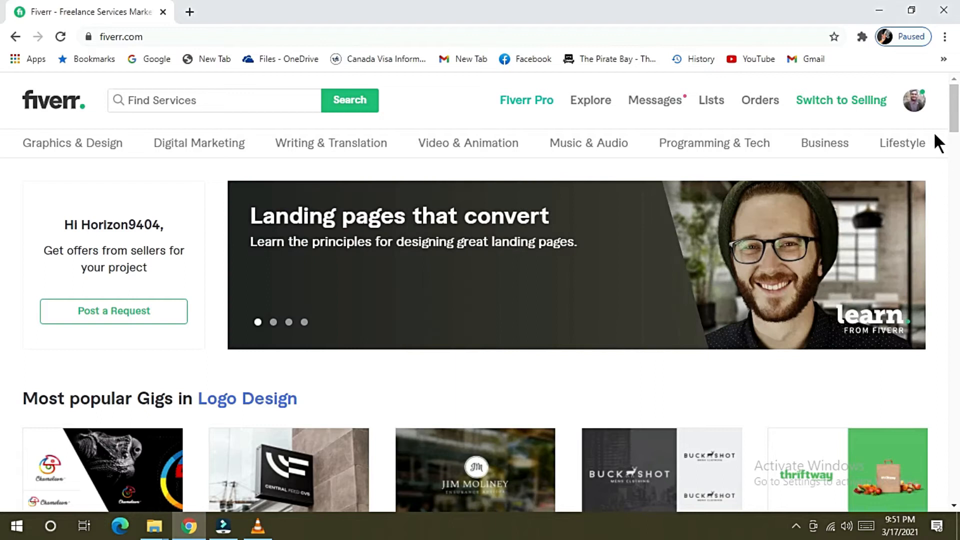
click(921, 114)
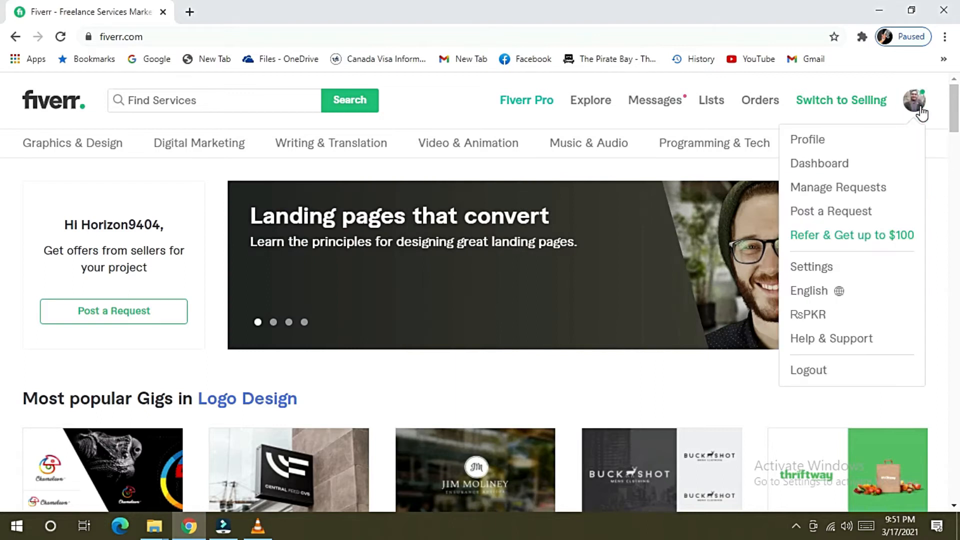
click(814, 167)
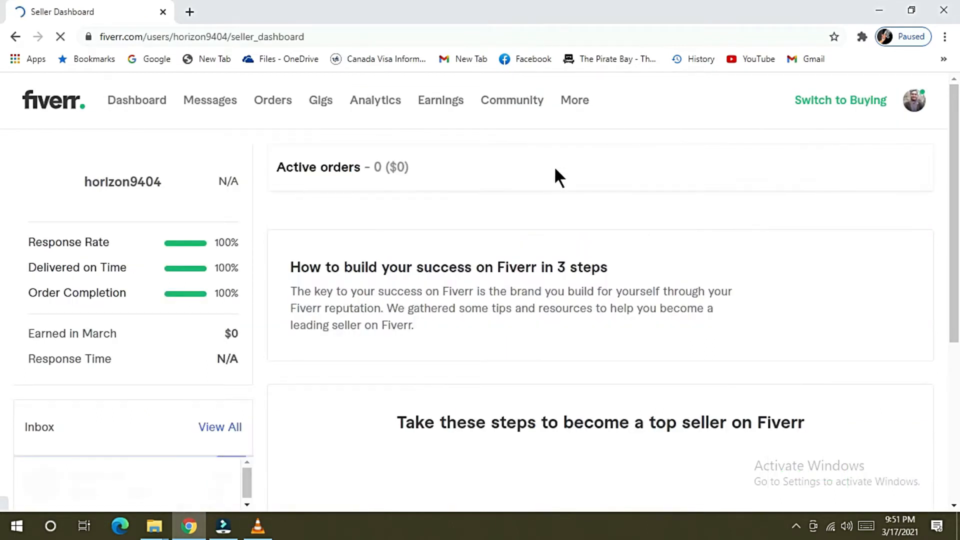
click(572, 101)
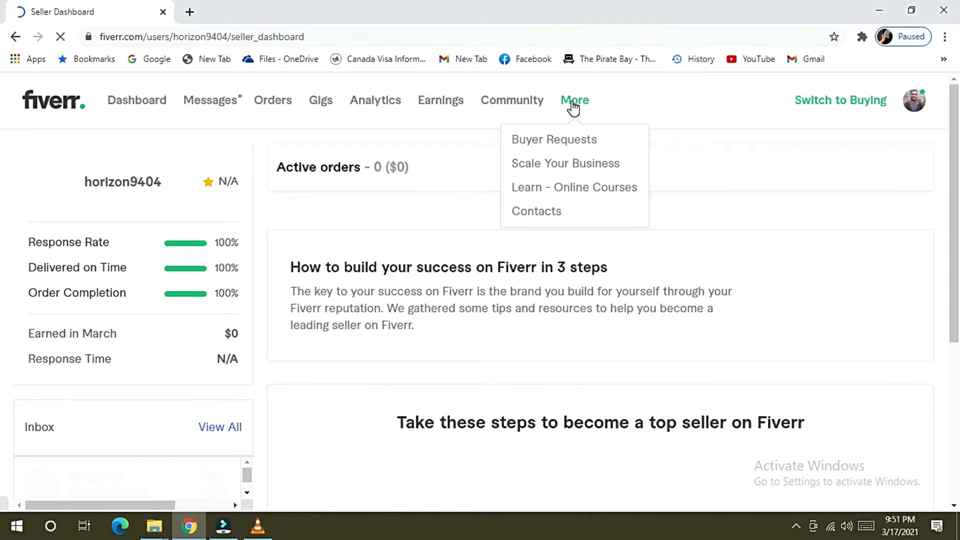
click(554, 141)
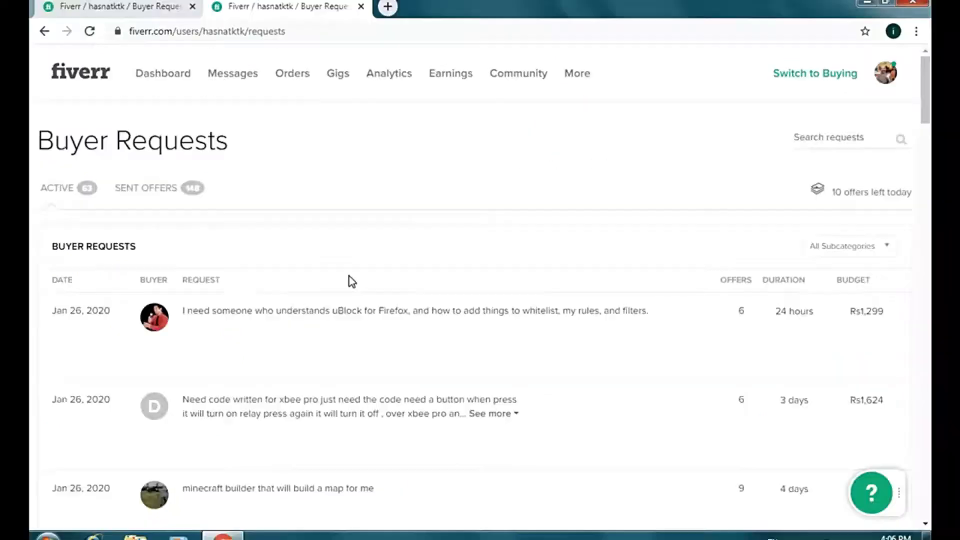
Step: Browse the active buyer requests, examining their descriptions, offer counts, durations and budgets
mouse_move(925, 108)
mouse_down()
mouse_move(925, 139)
mouse_move(929, 92)
mouse_up()
scroll(925, 129, down, 3)
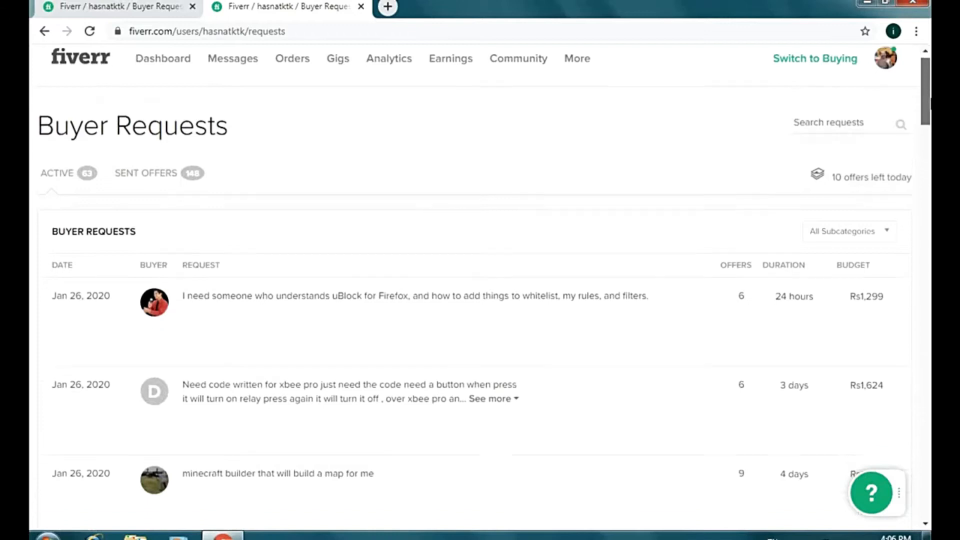
scroll(602, 188, down, 2)
scroll(322, 280, down, 8)
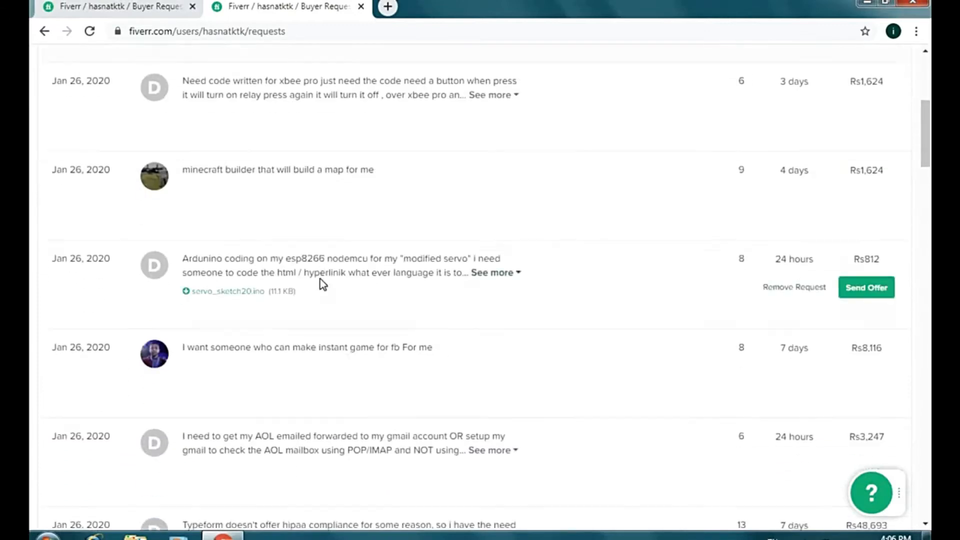
scroll(260, 287, up, 11)
mouse_move(285, 306)
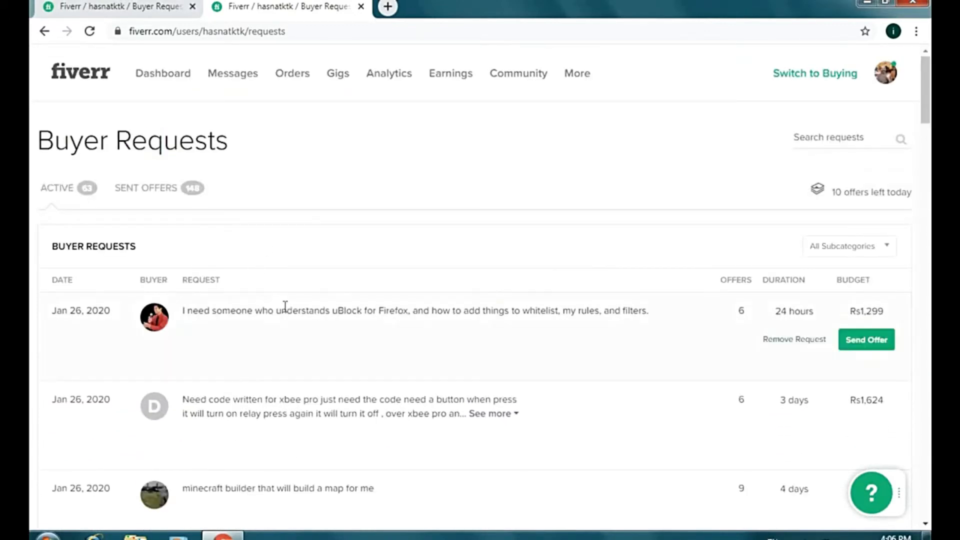
scroll(273, 389, down, 5)
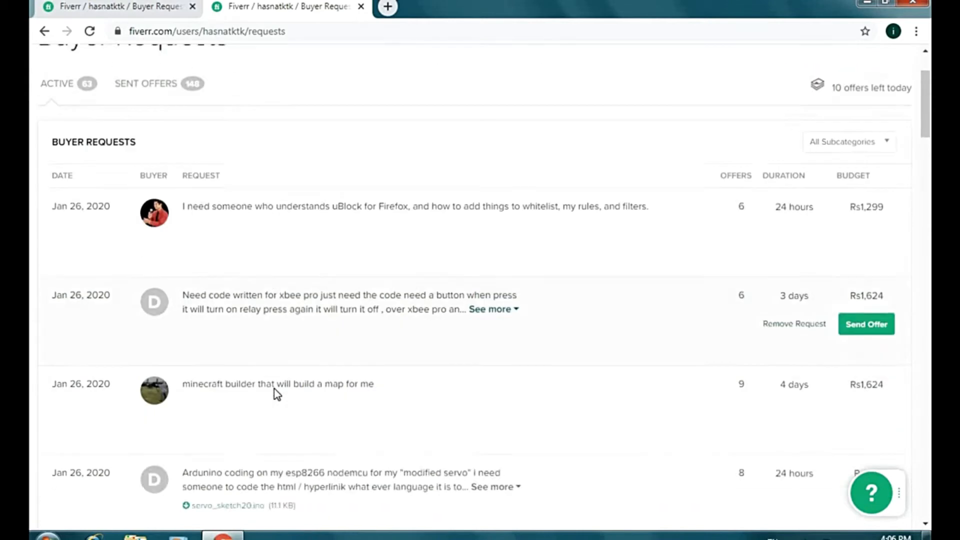
mouse_move(303, 351)
scroll(307, 334, up, 5)
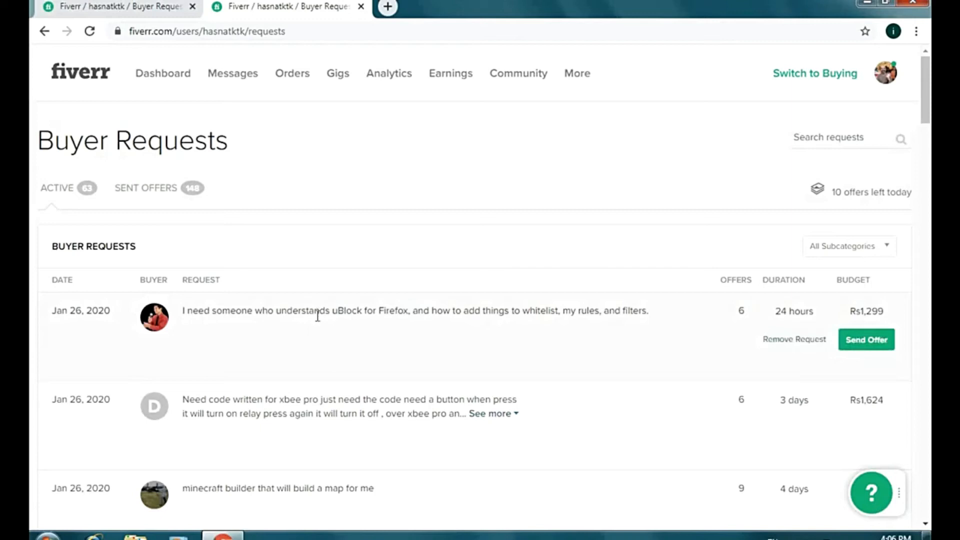
scroll(317, 320, down, 5)
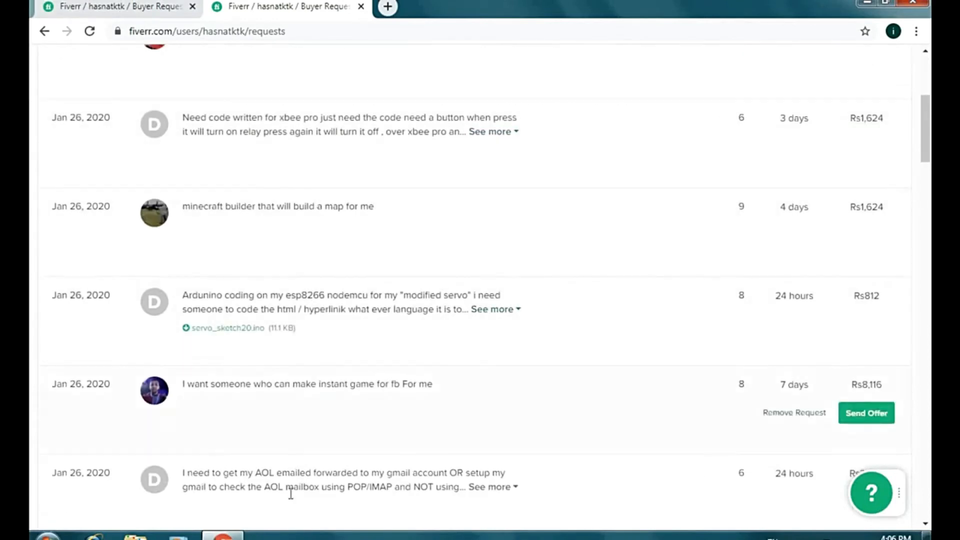
scroll(295, 375, down, 6)
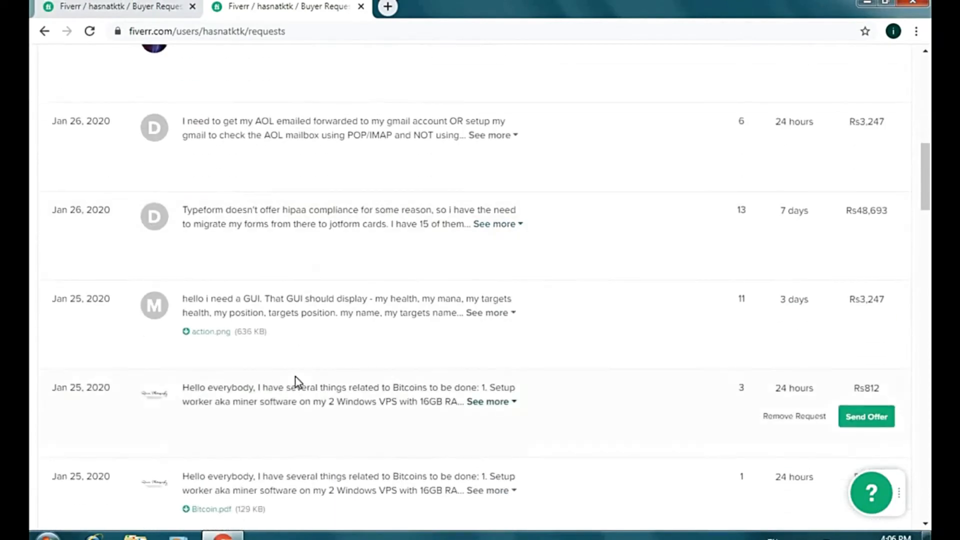
scroll(296, 381, up, 11)
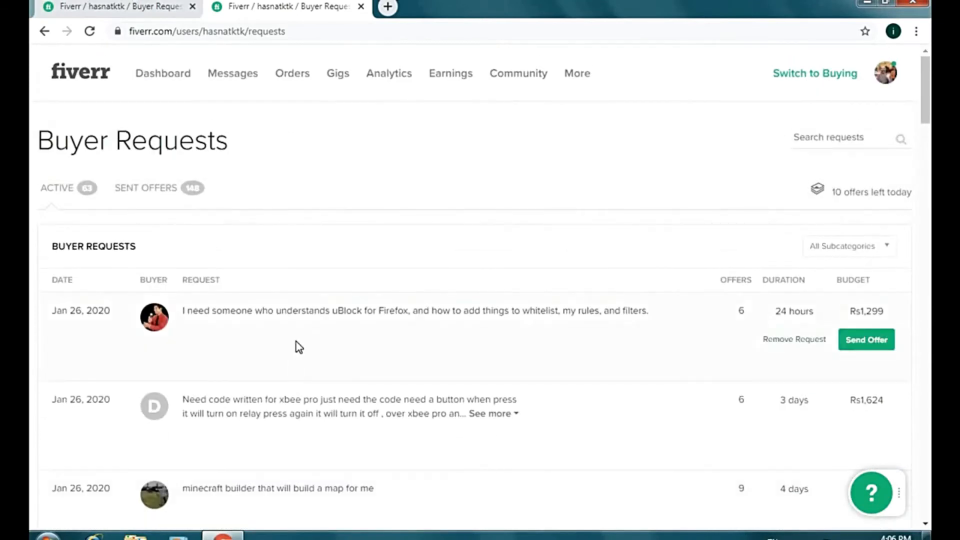
scroll(320, 403, down, 3)
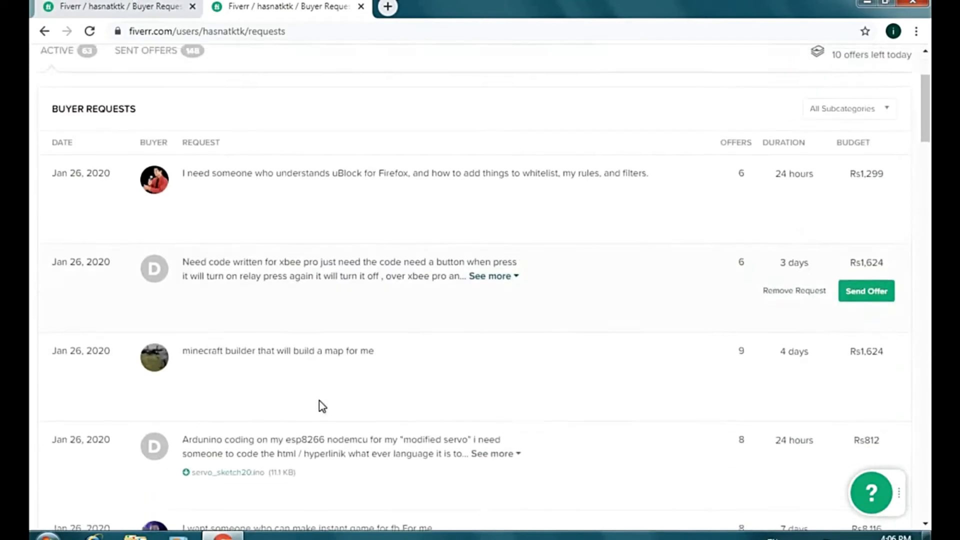
scroll(310, 253, up, 3)
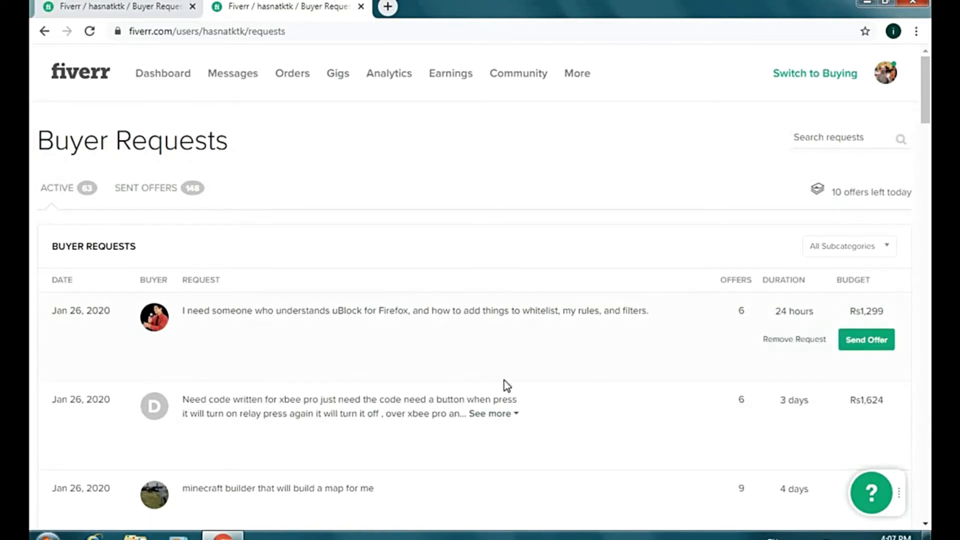
Step: Expand the full description of the Jan 23 request asking for AppSheet experience and check its budget
scroll(460, 346, down, 4)
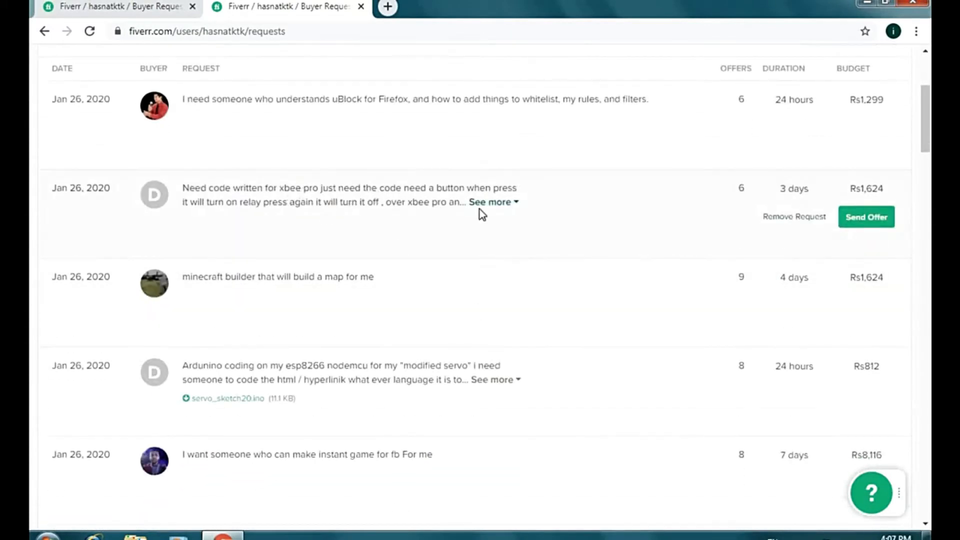
scroll(278, 305, down, 2)
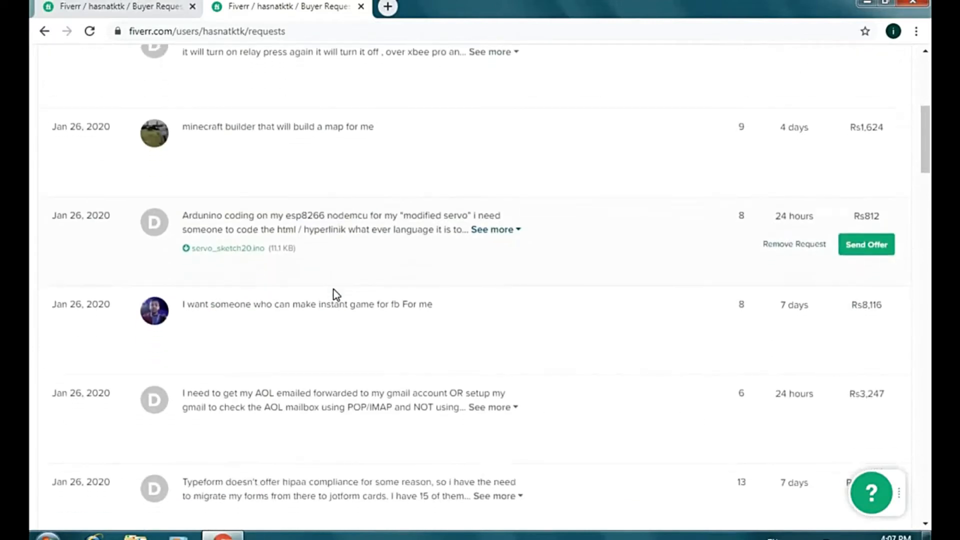
scroll(350, 290, down, 10)
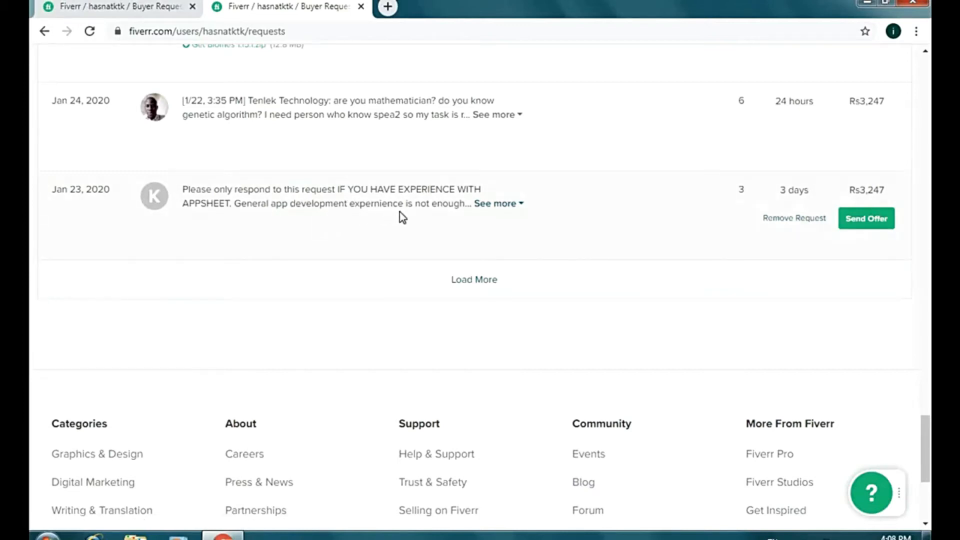
click(495, 205)
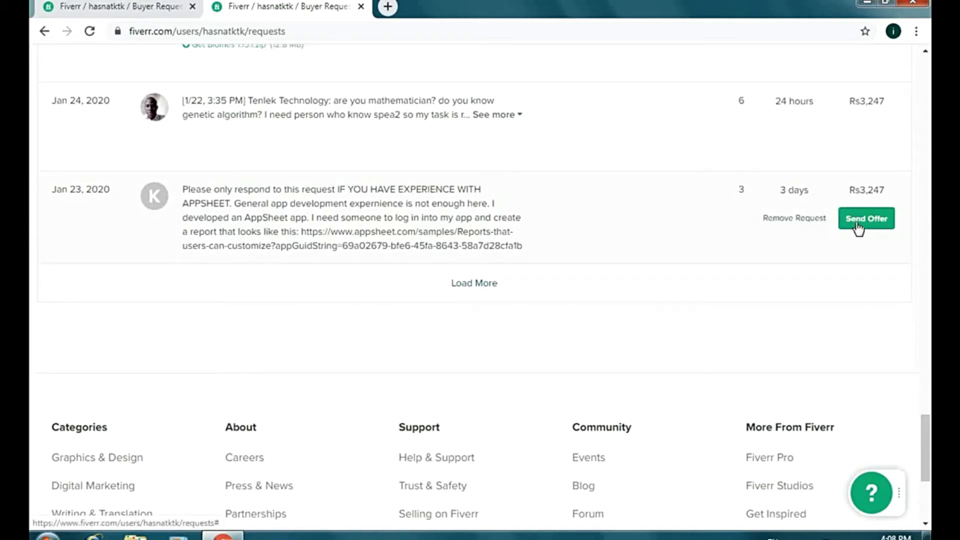
drag(857, 190, 886, 200)
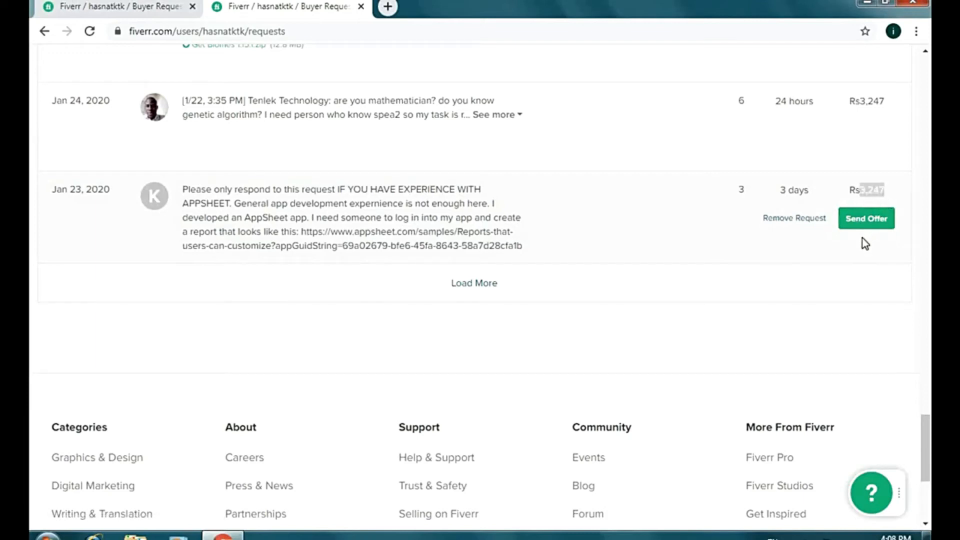
click(862, 253)
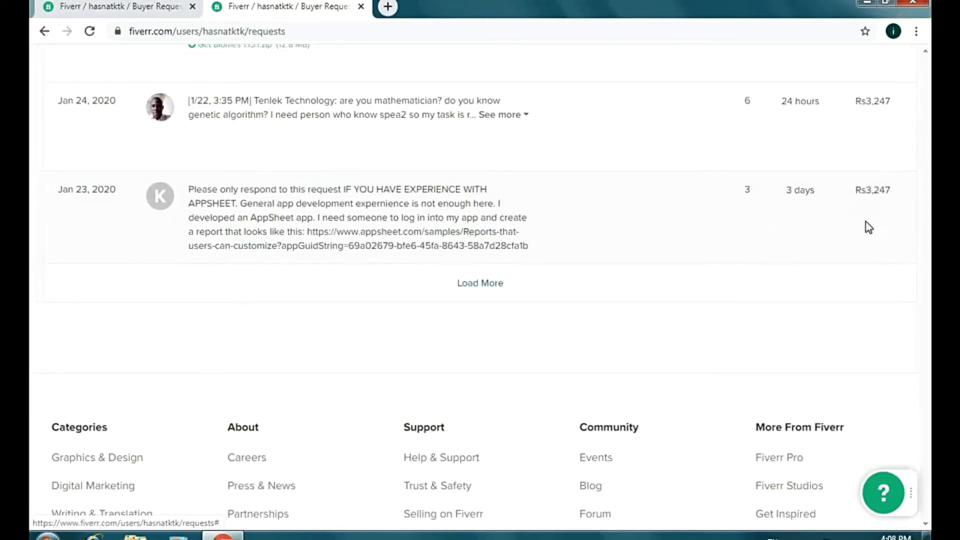
Step: Start an offer on the AppSheet request with the data entry and typing gig, and write a message introducing the seller's Appsheet experience
click(866, 221)
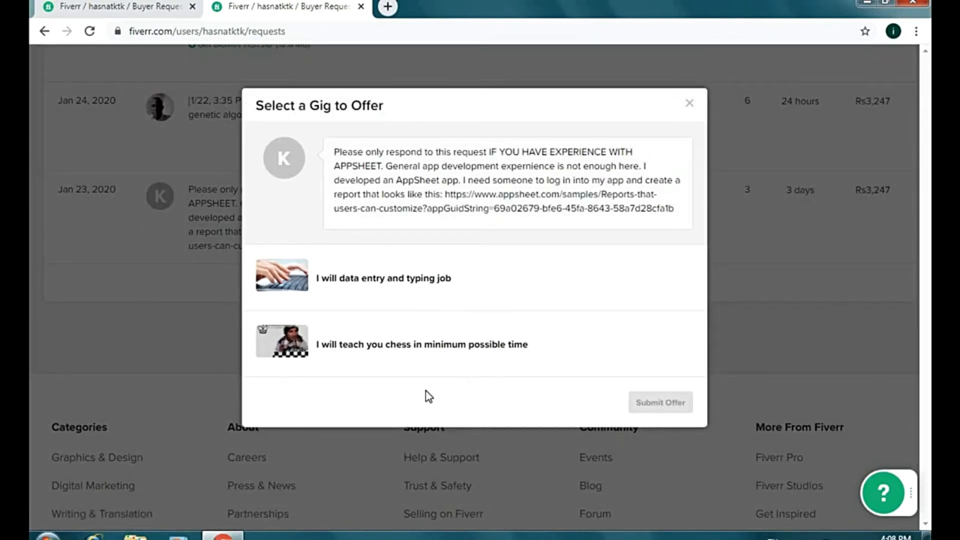
click(365, 284)
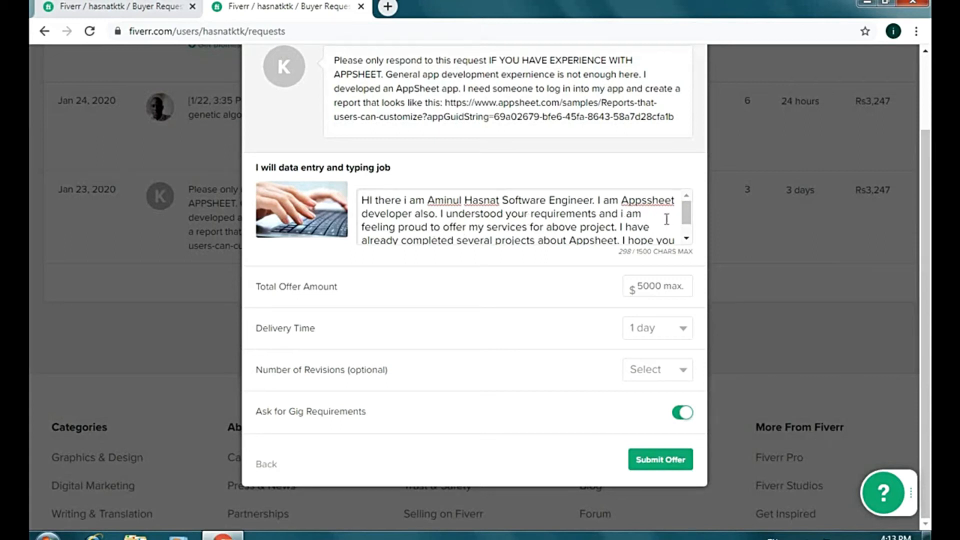
drag(686, 218, 686, 233)
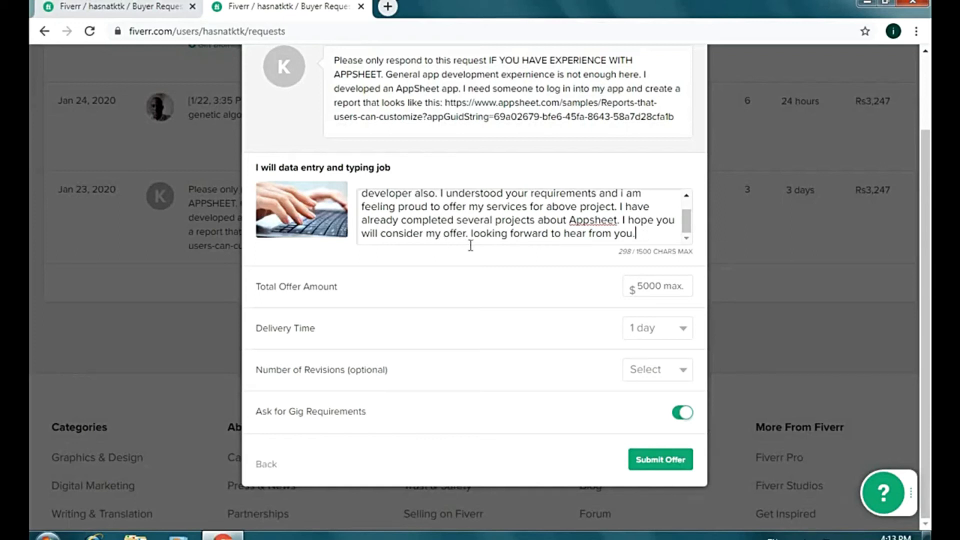
Step: Set the total offer amount to $30, delivery time to 3 days and revisions to 5, and submit the offer
click(650, 287)
text(30)
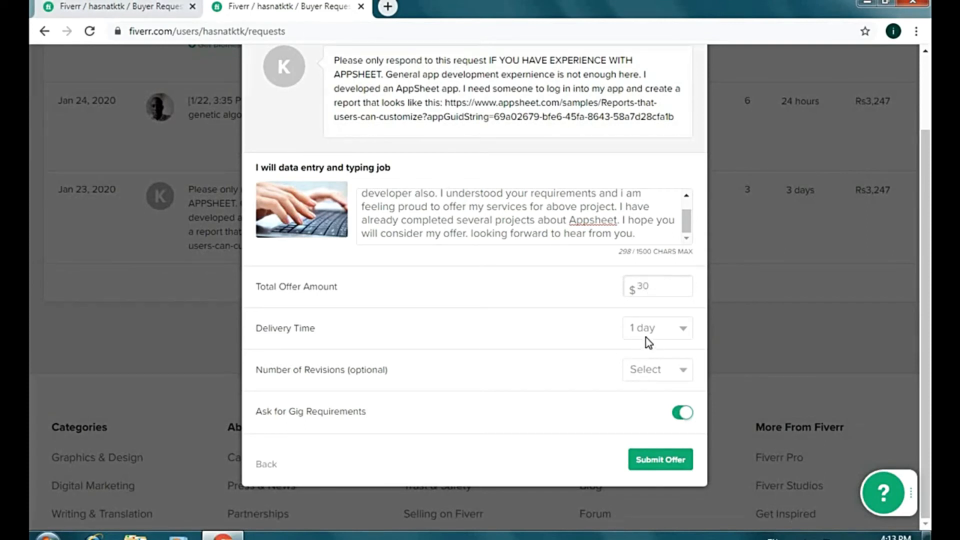
click(646, 337)
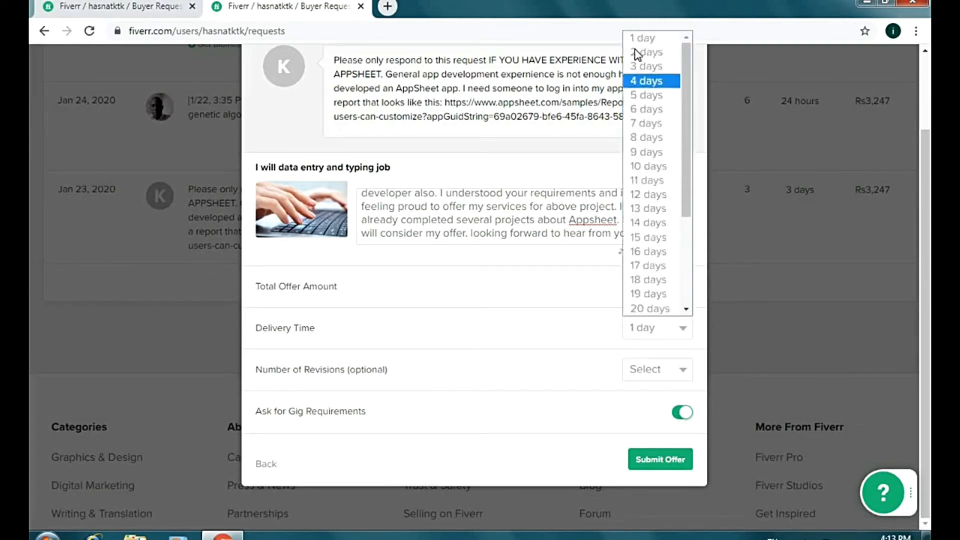
click(644, 66)
click(675, 372)
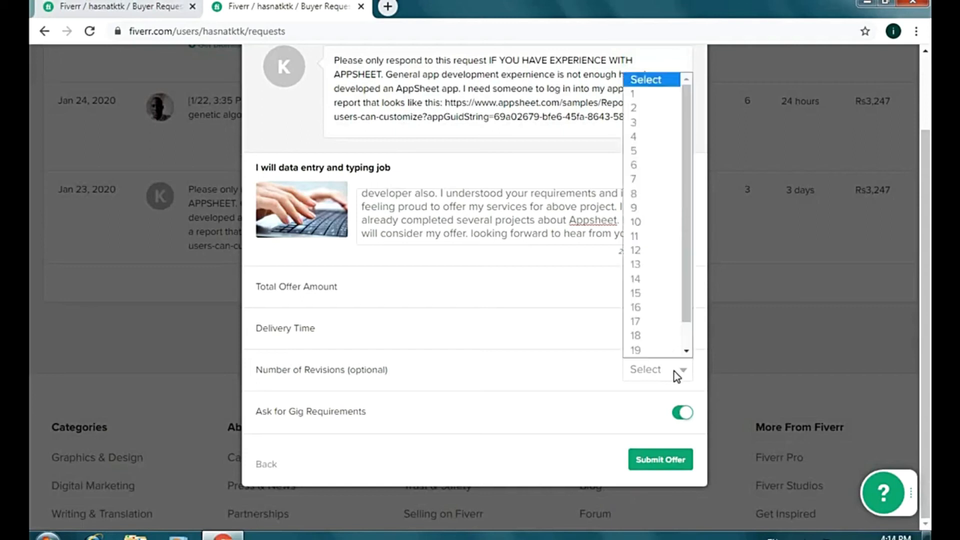
click(648, 158)
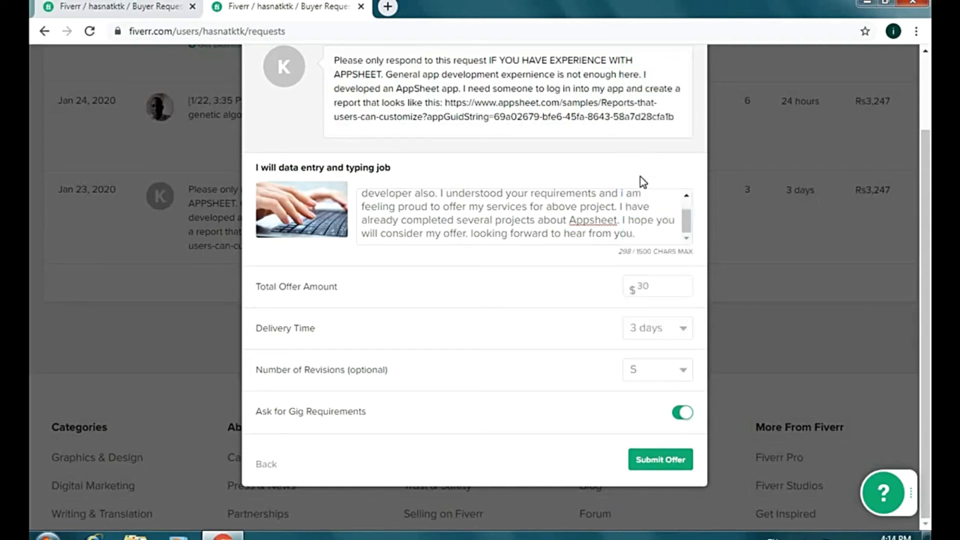
click(652, 462)
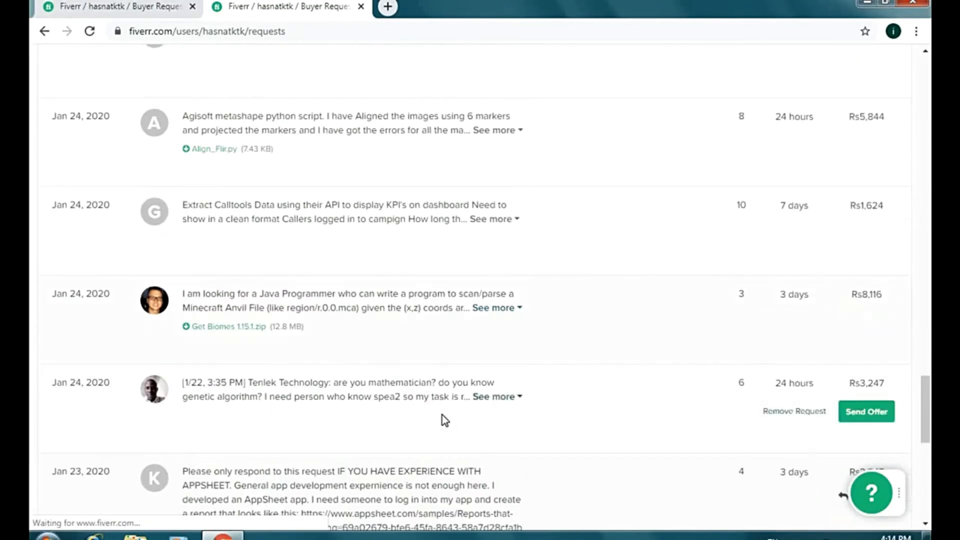
Step: Look through the active buyer requests again and check the number of offers left today
scroll(442, 412, up, 20)
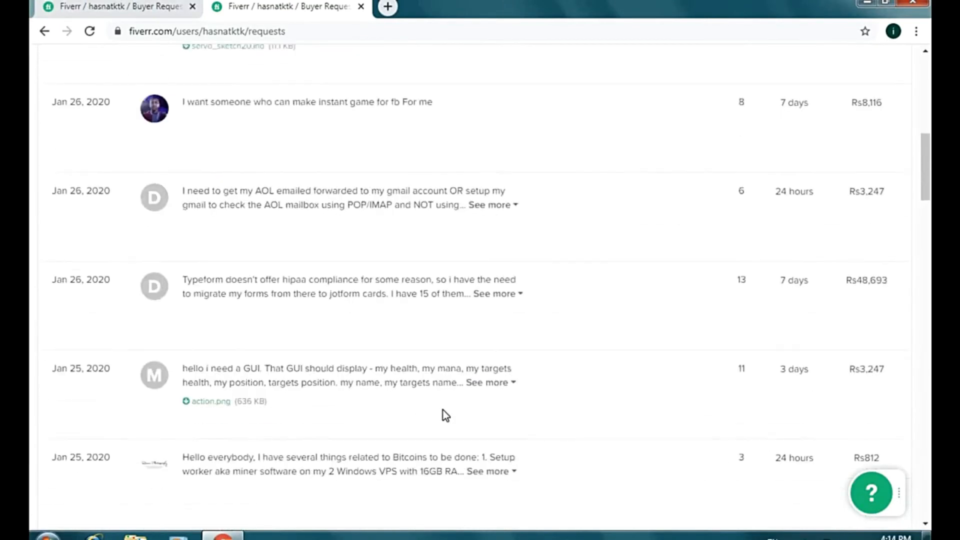
scroll(444, 414, up, 15)
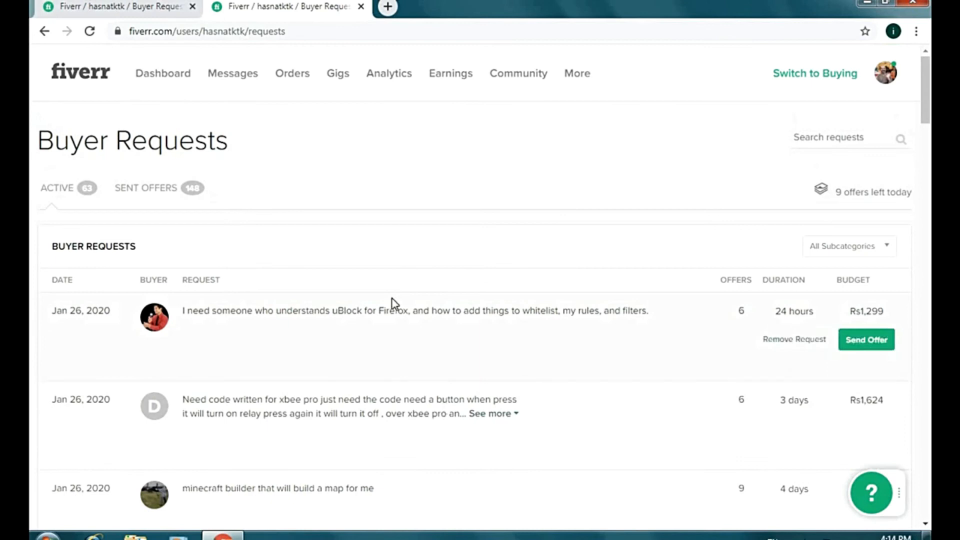
scroll(420, 325, down, 5)
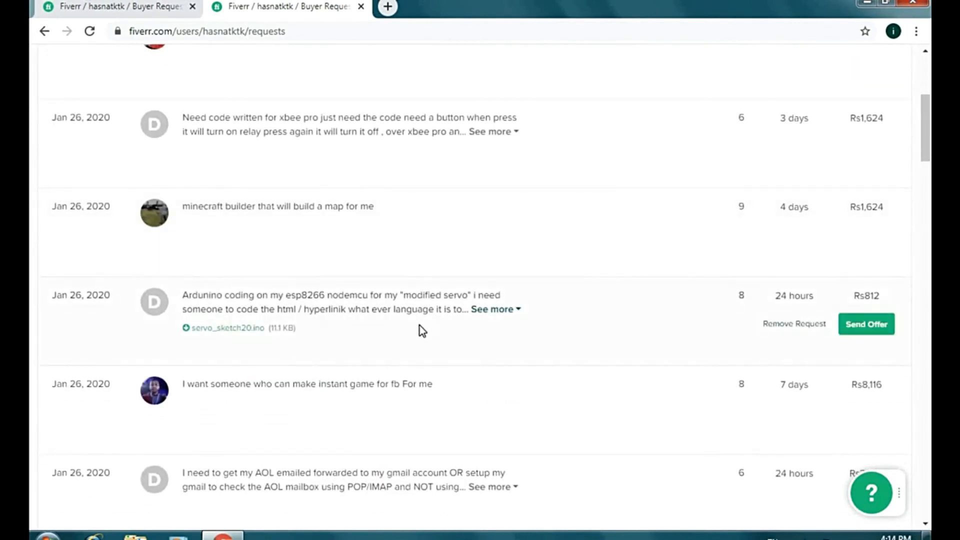
scroll(371, 413, down, 3)
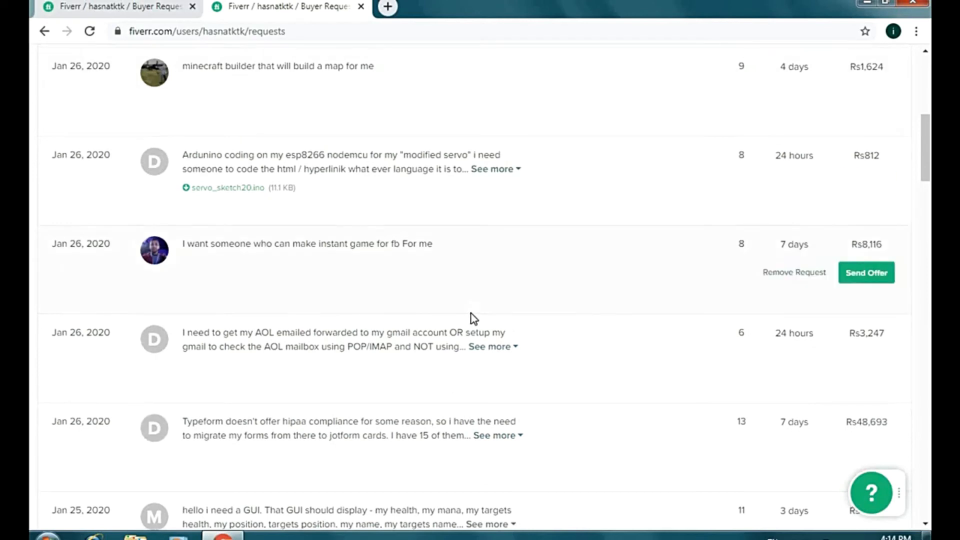
scroll(473, 317, up, 6)
scroll(474, 317, up, 3)
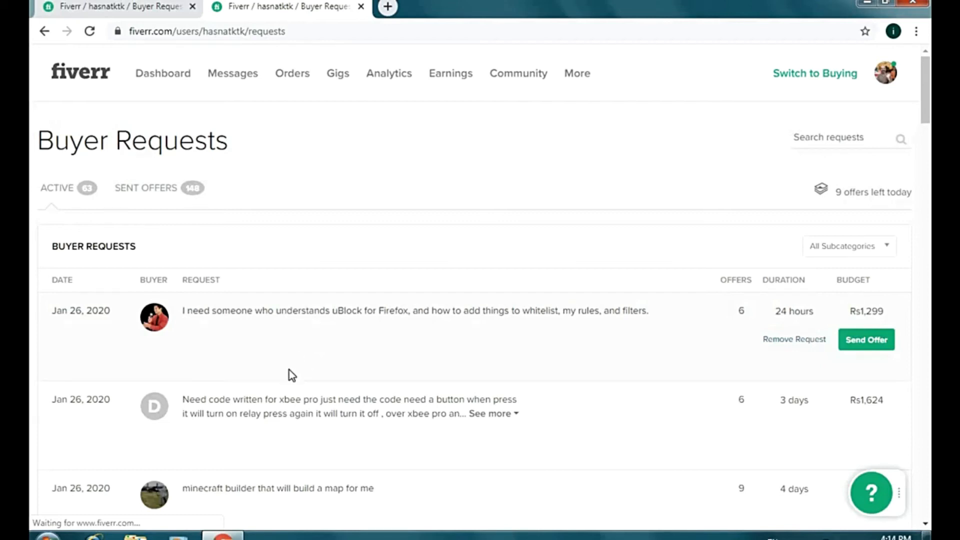
Step: Skim the Jan 26 buyer requests and read through the wording of the request about uBlock for Firefox
scroll(290, 372, down, 10)
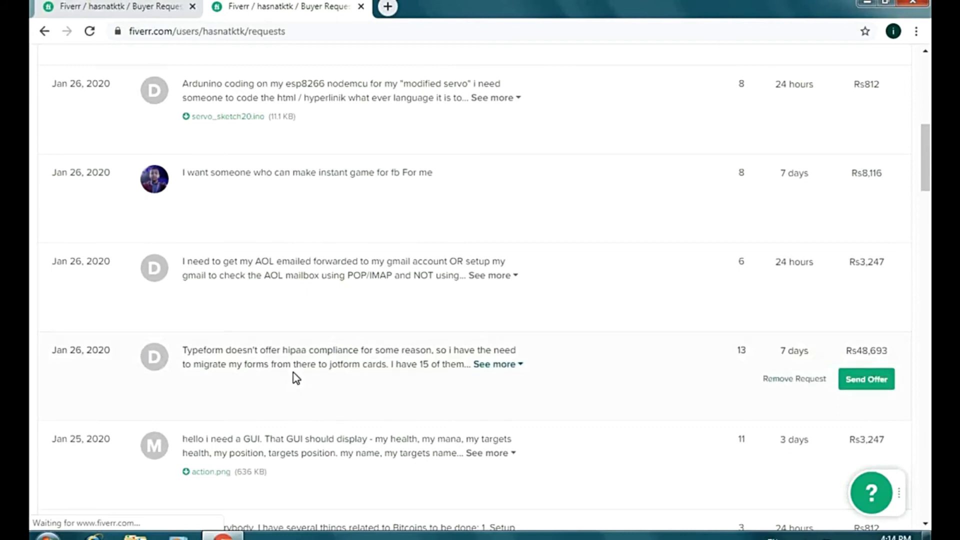
scroll(296, 380, up, 7)
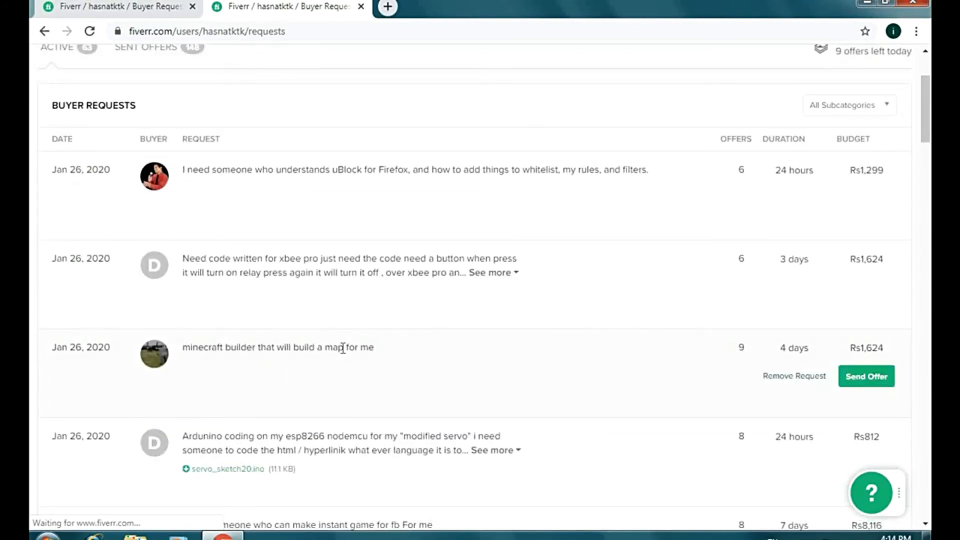
scroll(342, 348, up, 3)
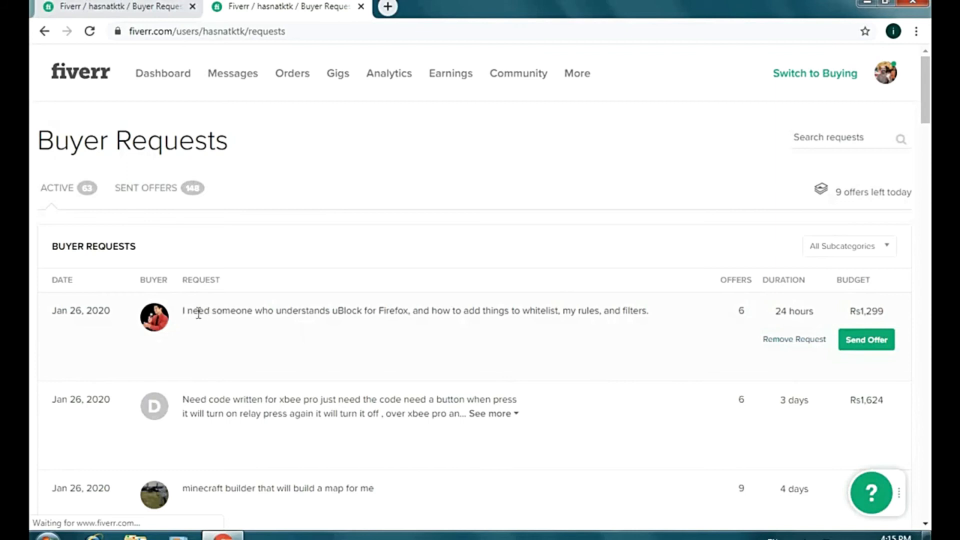
drag(196, 312, 235, 312)
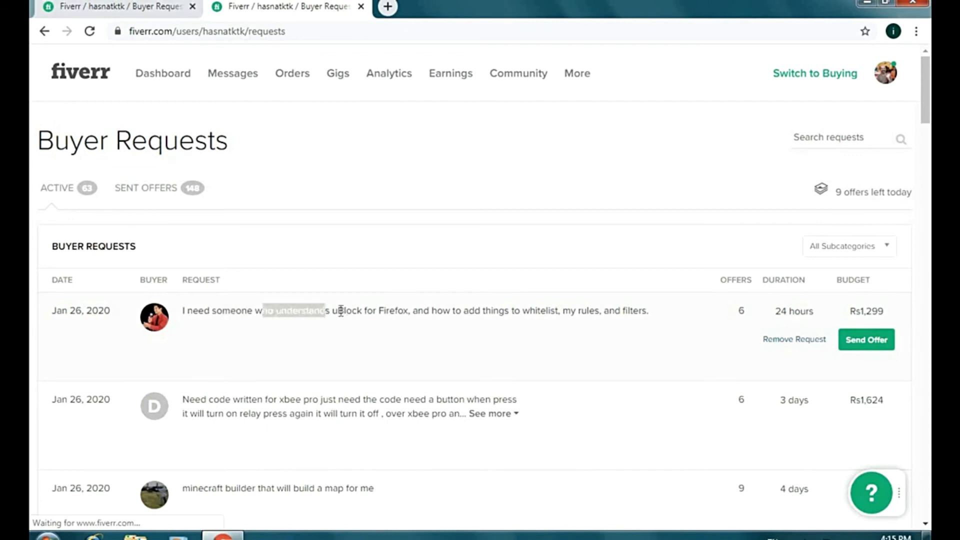
drag(339, 310, 476, 320)
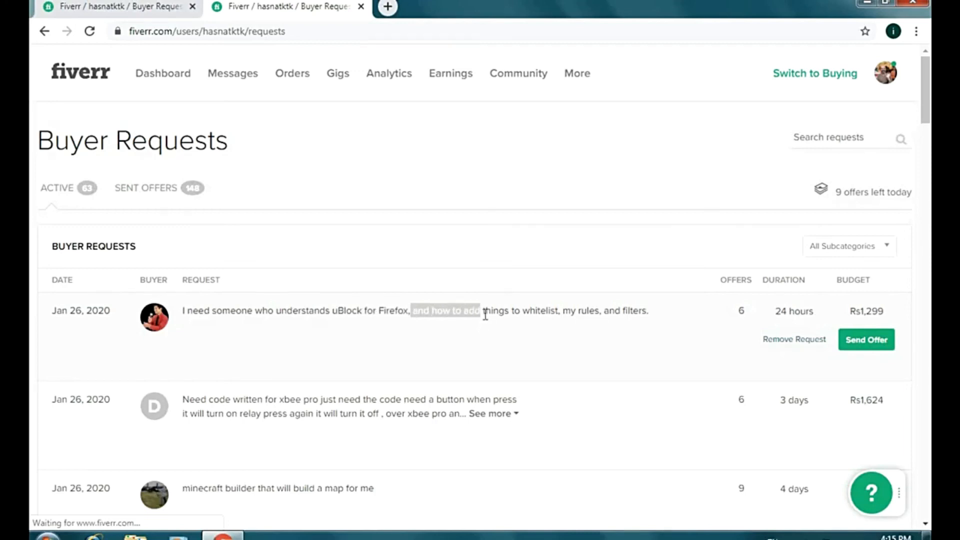
click(493, 313)
drag(483, 313, 522, 316)
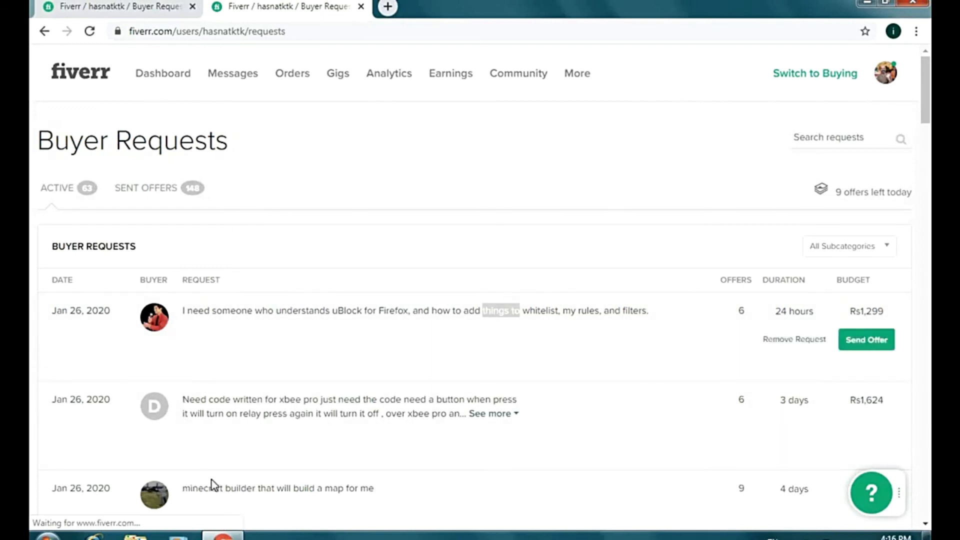
click(189, 77)
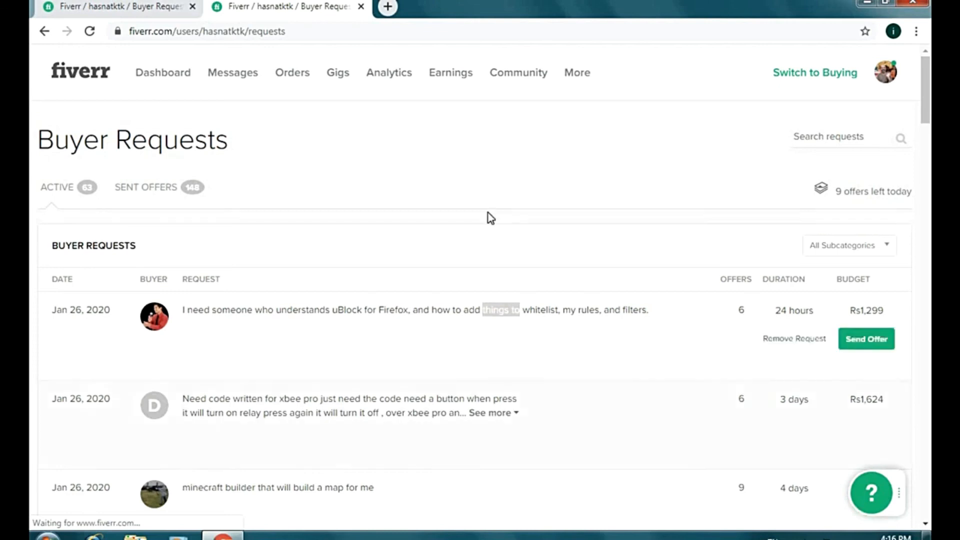
scroll(465, 278, down, 10)
scroll(463, 278, up, 10)
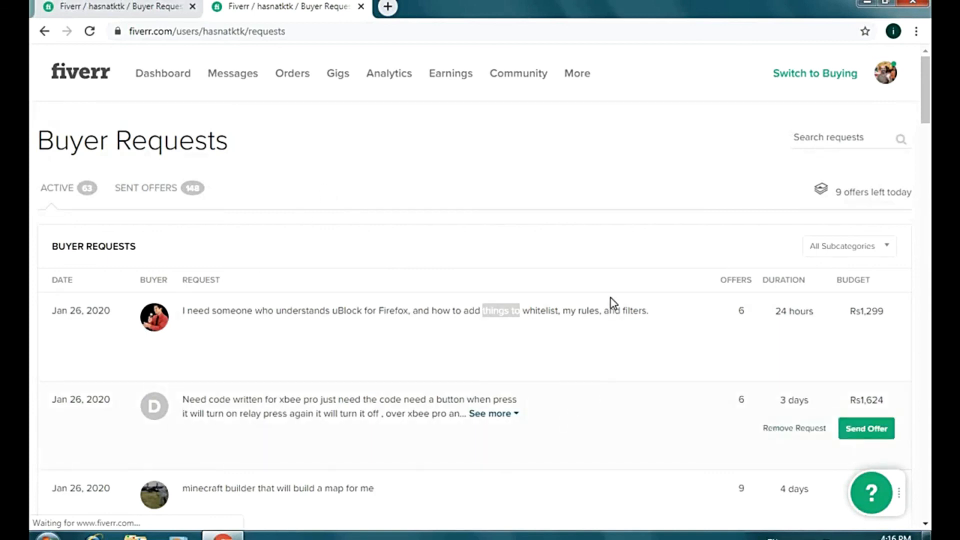
click(495, 323)
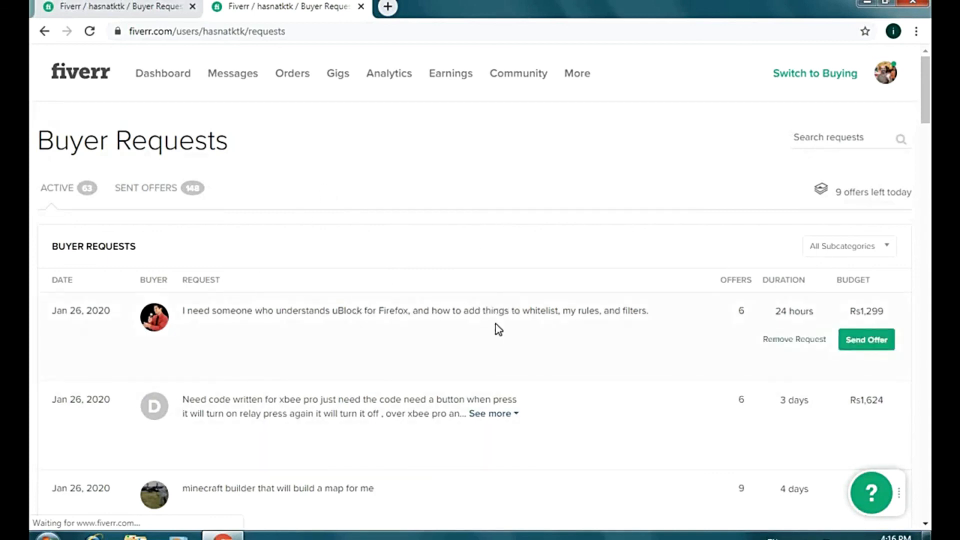